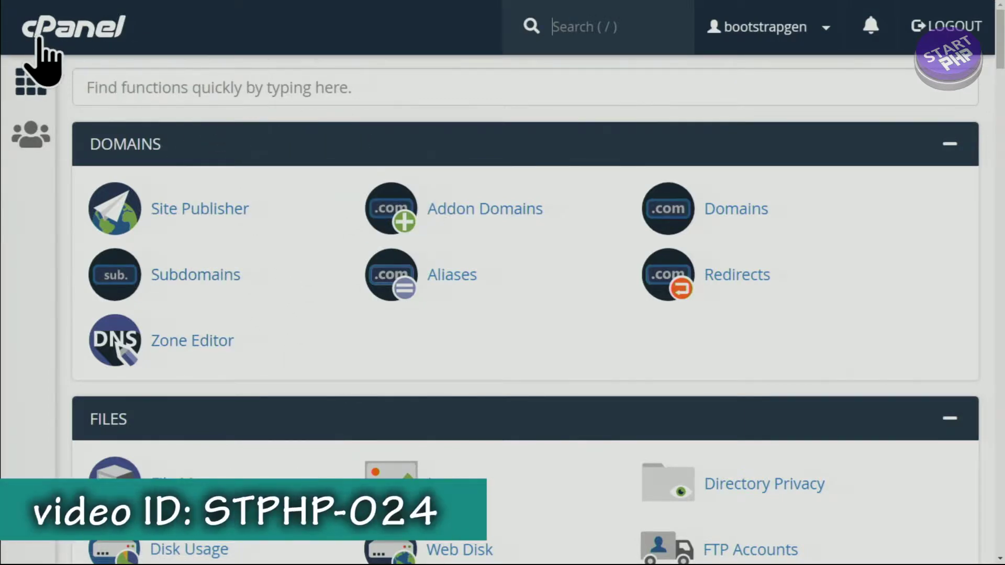
# Step: Search cPanel functions for 'file', open File Manager and show public_html's contents
pyautogui.click(229, 85)
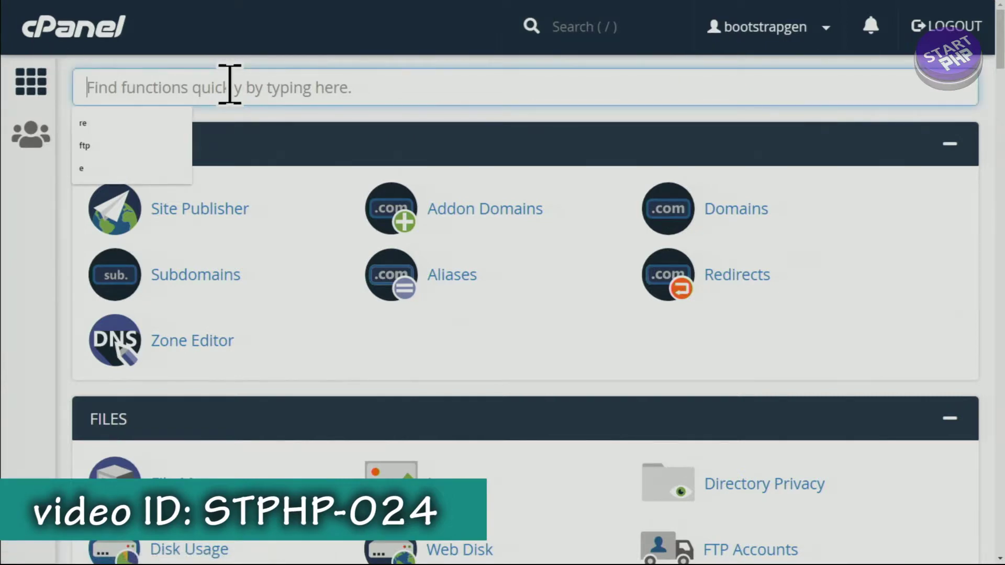
pyautogui.write('file')
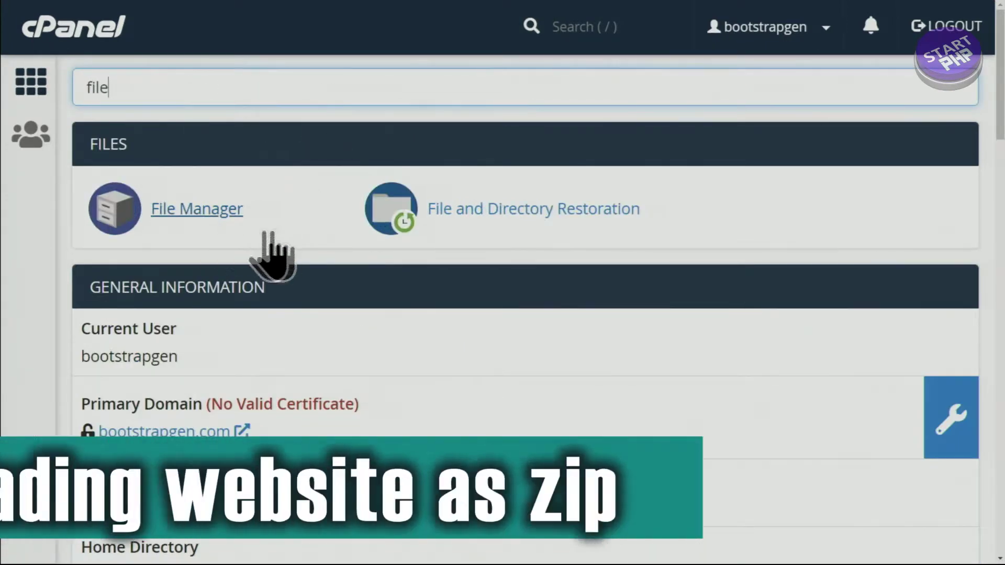
pyautogui.click(222, 209)
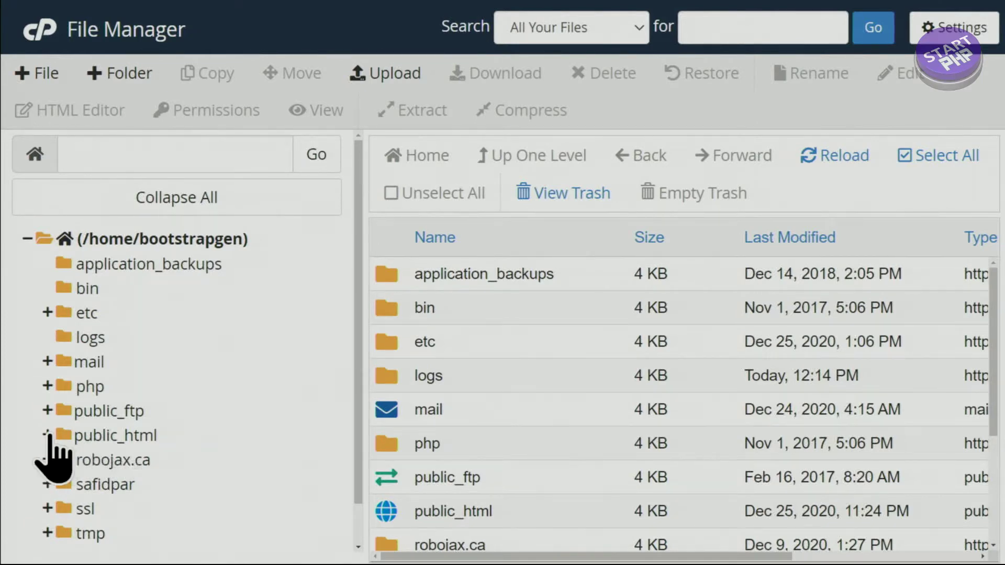
pyautogui.click(108, 436)
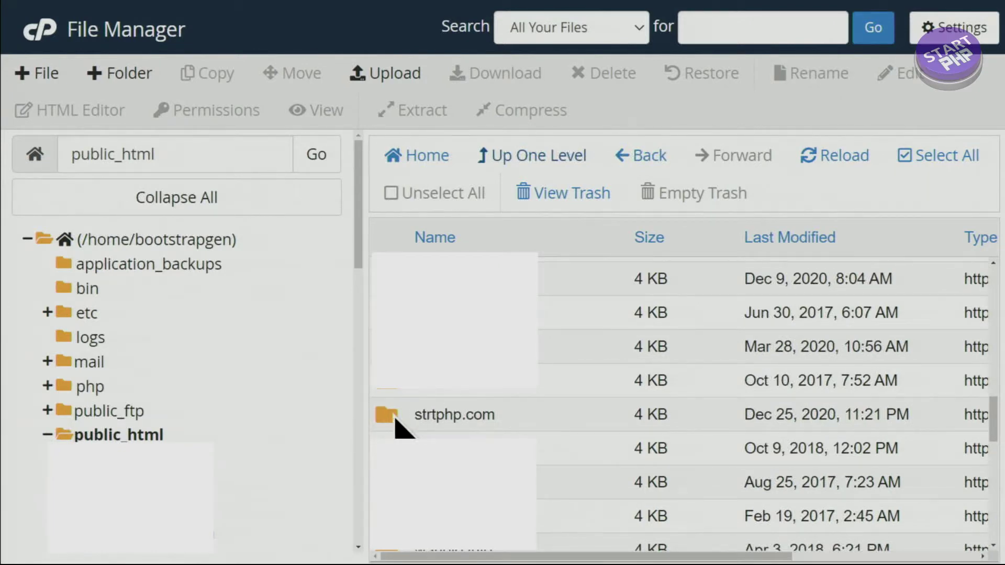
# Step: Peek inside startphp.com, then open the Compress dialog for the startphp.com folder in public_html
pyautogui.doubleClick(396, 419)
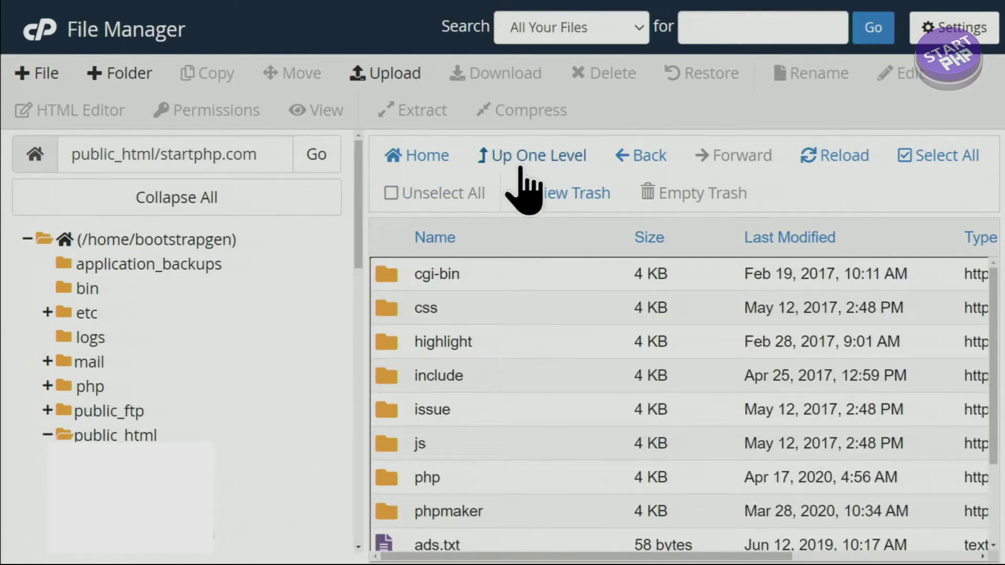
pyautogui.click(521, 156)
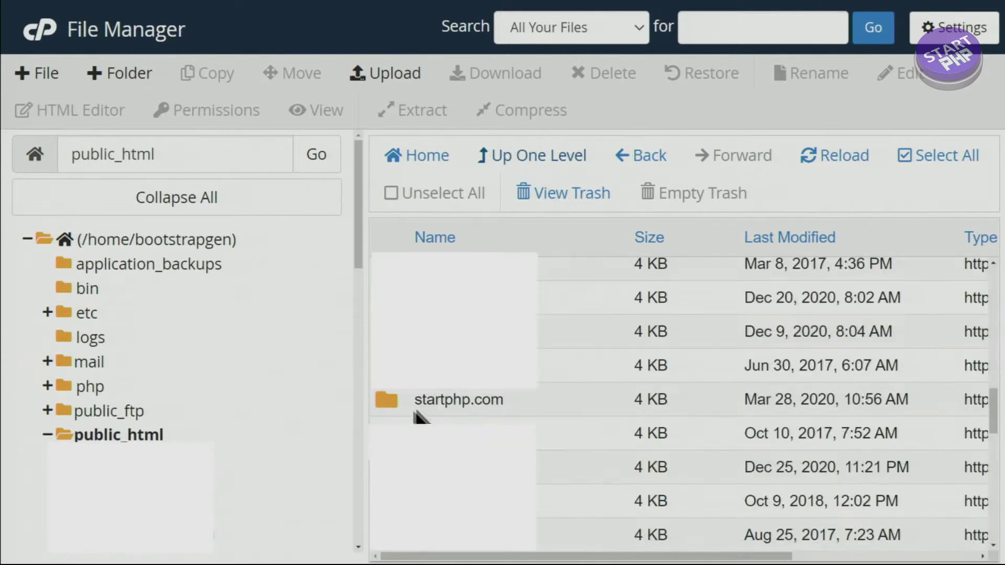
pyautogui.click(395, 399)
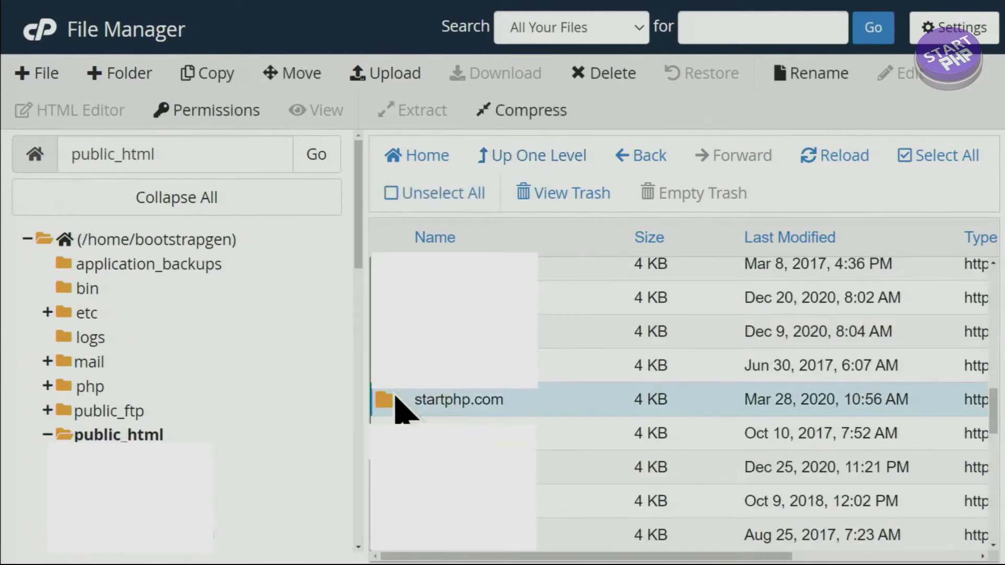
pyautogui.rightClick(395, 399)
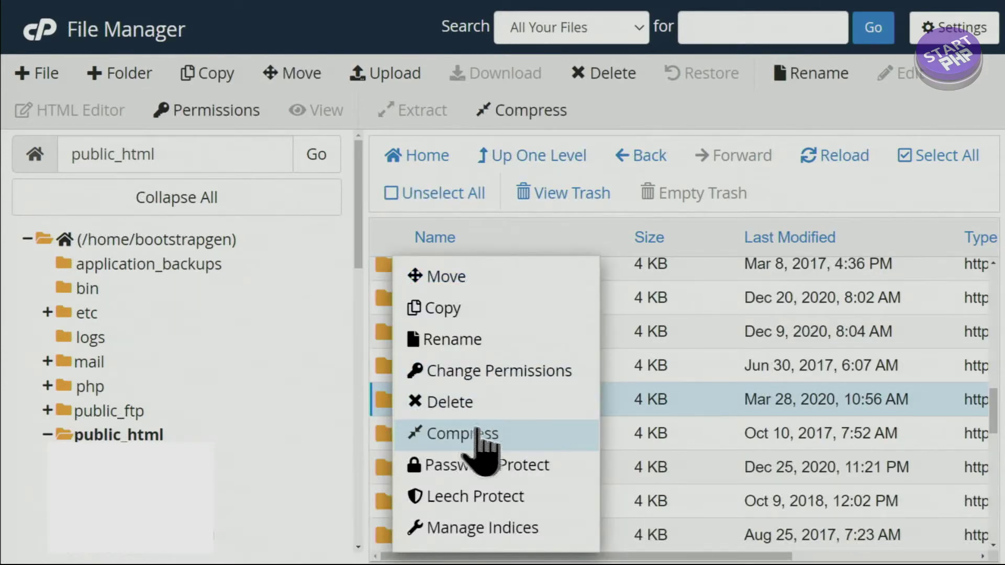
pyautogui.click(474, 433)
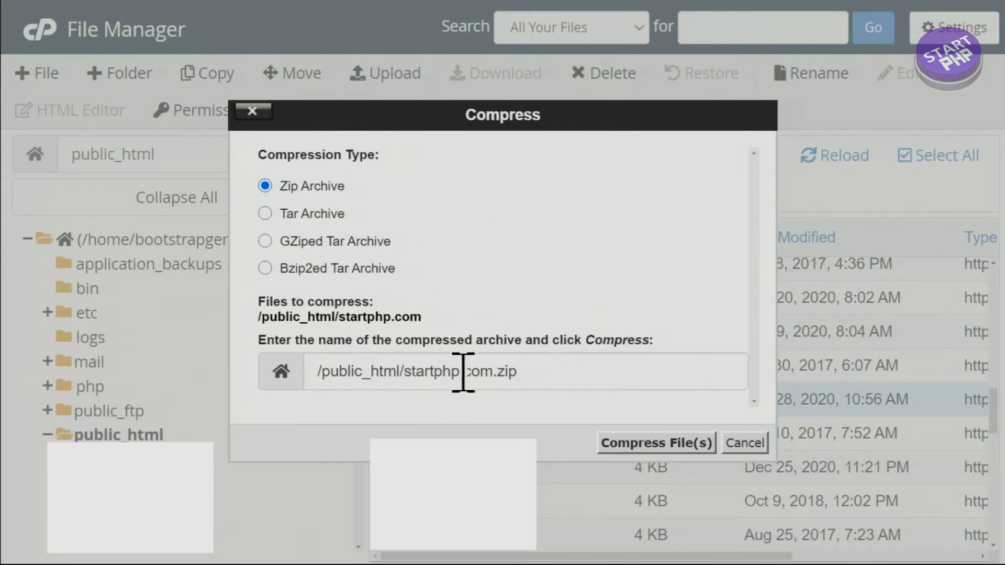
# Step: Rename the archive to /public_html/startphp-2.com.zip and zip the startphp.com folder
pyautogui.click(457, 372)
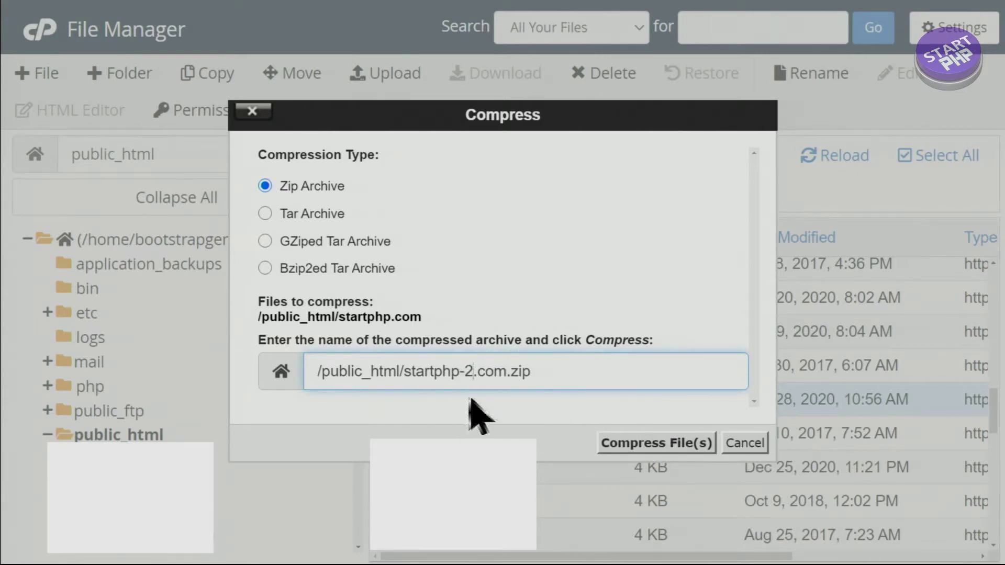
pyautogui.click(655, 444)
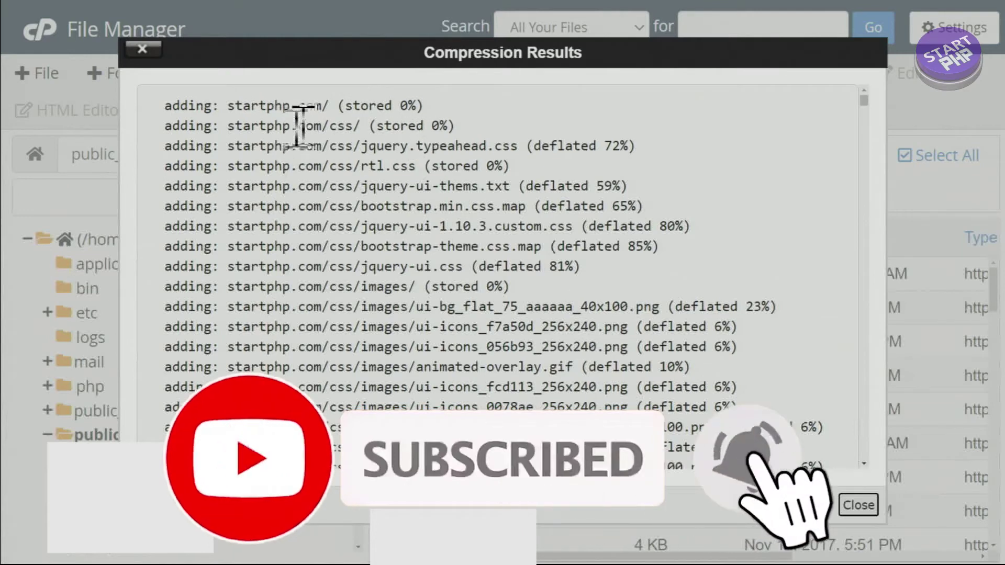
# Step: Review the Compression Results log, noting rates like 59%, 85% and 64%, then close it
pyautogui.moveTo(390, 105); pyautogui.dragTo(402, 108)
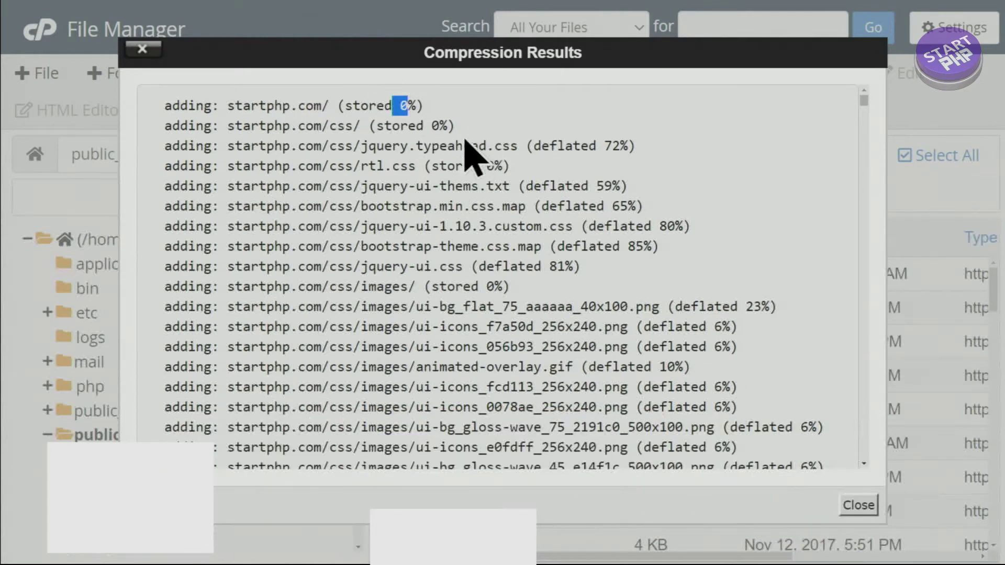
pyautogui.moveTo(595, 186); pyautogui.dragTo(623, 187)
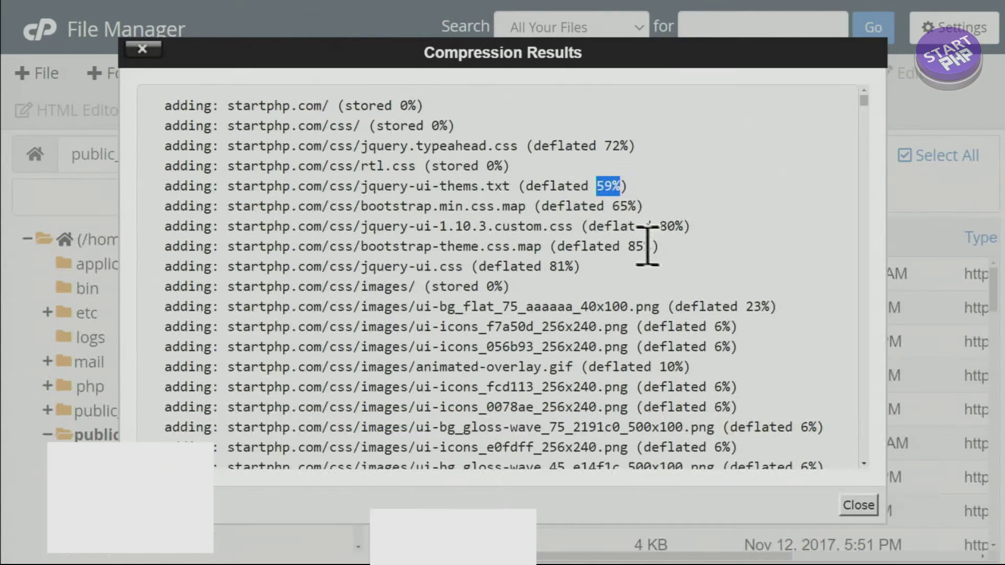
pyautogui.moveTo(627, 246); pyautogui.dragTo(658, 247)
pyautogui.scroll(-5, 636, 347)
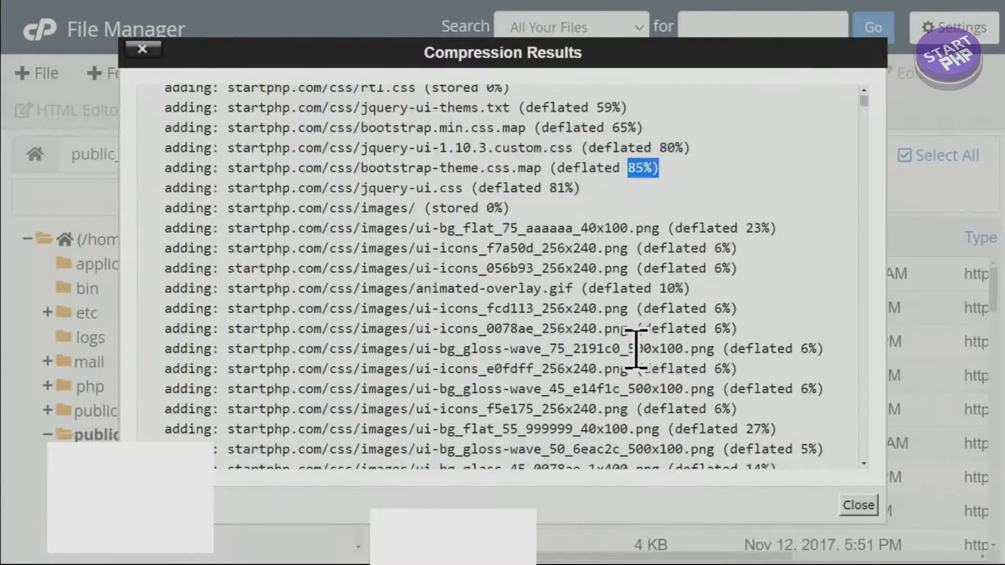
pyautogui.scroll(-5, 690, 361)
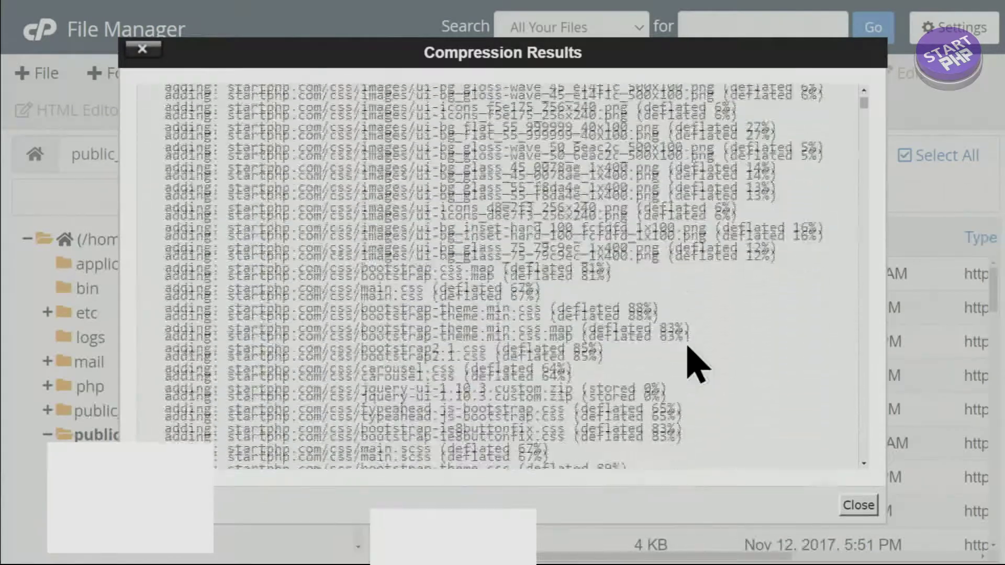
pyautogui.moveTo(534, 262); pyautogui.dragTo(565, 262)
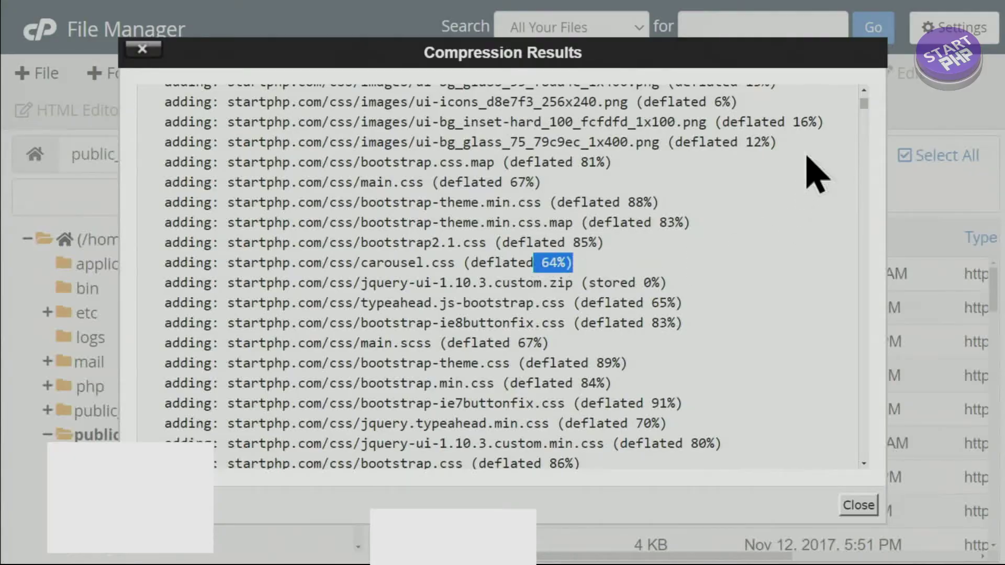
pyautogui.scroll(-5, 869, 133)
pyautogui.scroll(-15, 871, 152)
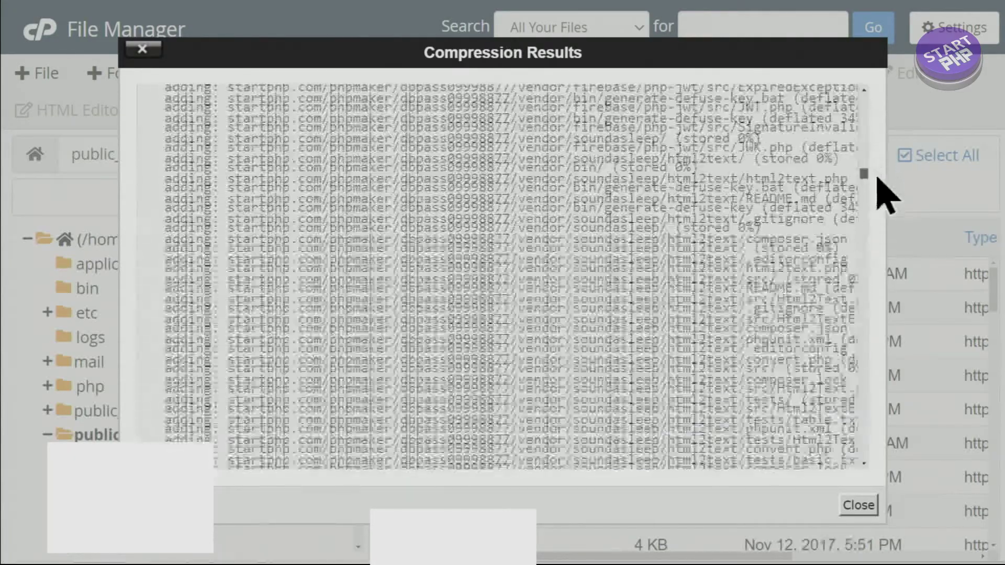
pyautogui.moveTo(877, 178); pyautogui.dragTo(870, 460)
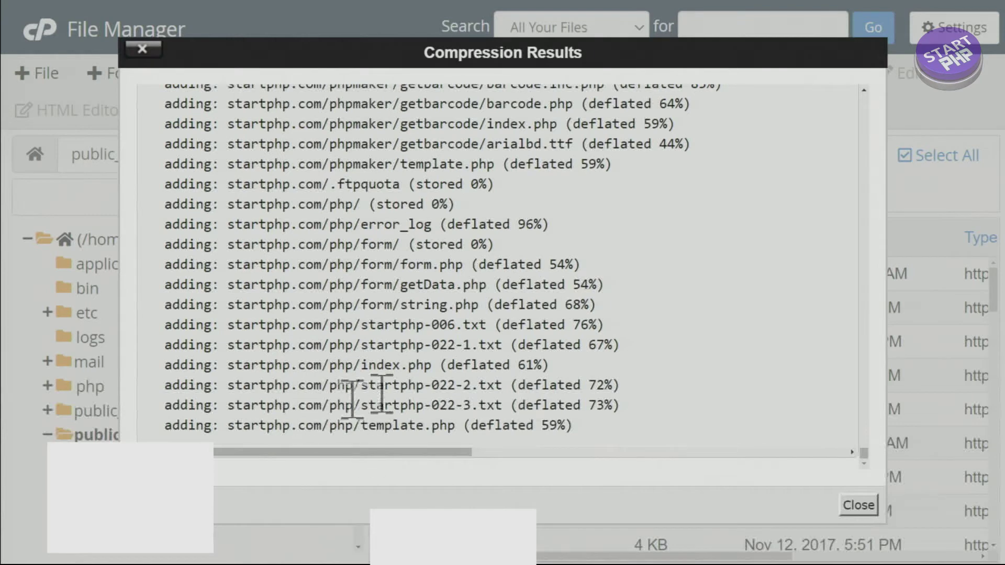
pyautogui.click(858, 505)
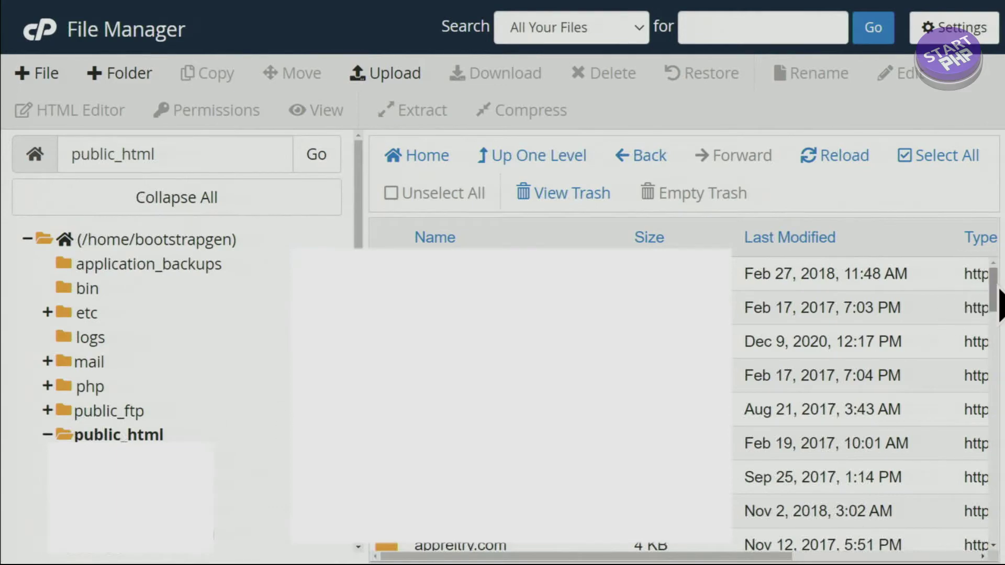
# Step: Download startphp-2.com.zip from public_html and save it to the Desktop
pyautogui.scroll(-15, 1000, 306)
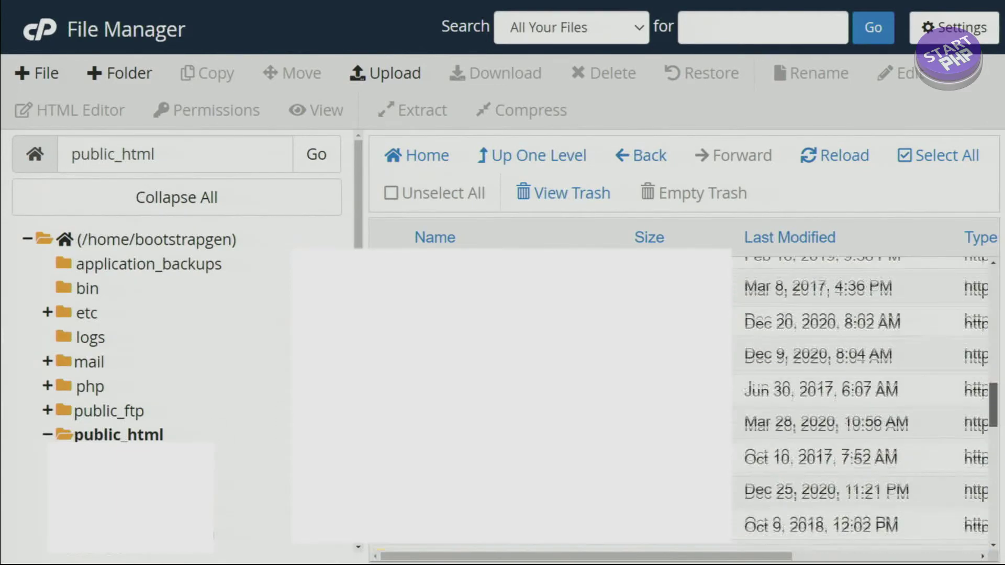
pyautogui.scroll(-10, 864, 398)
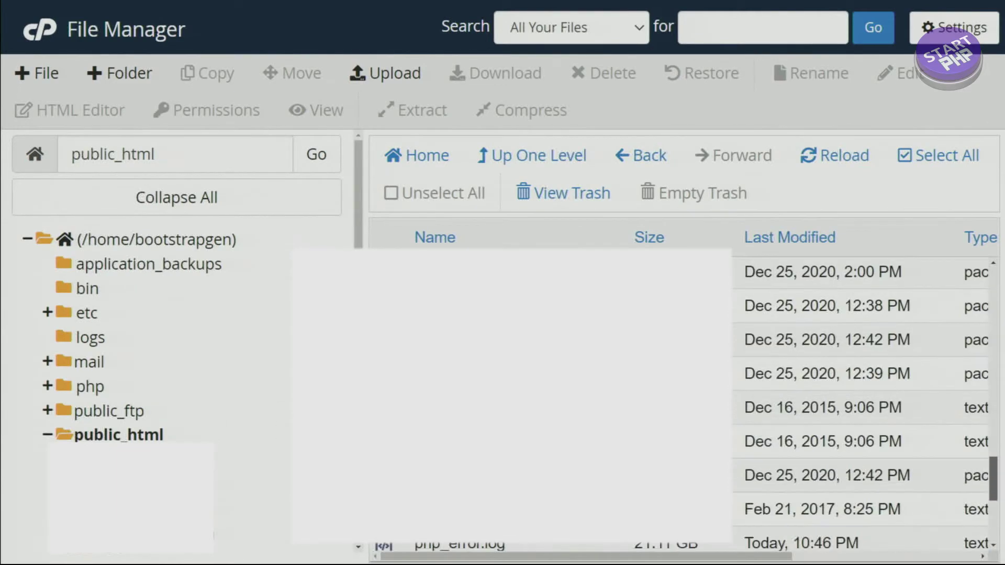
pyautogui.scroll(-2, 863, 398)
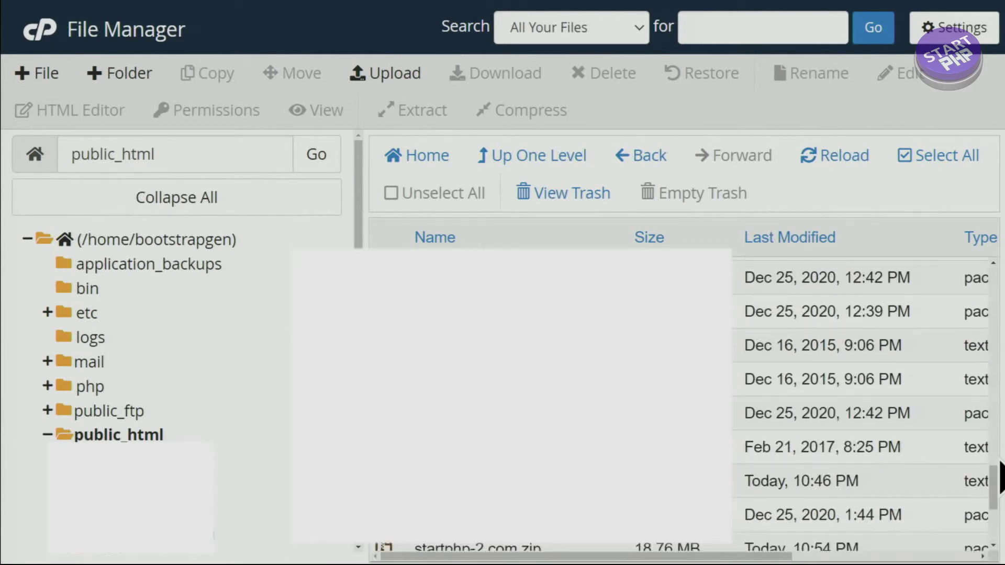
pyautogui.scroll(-4, 403, 380)
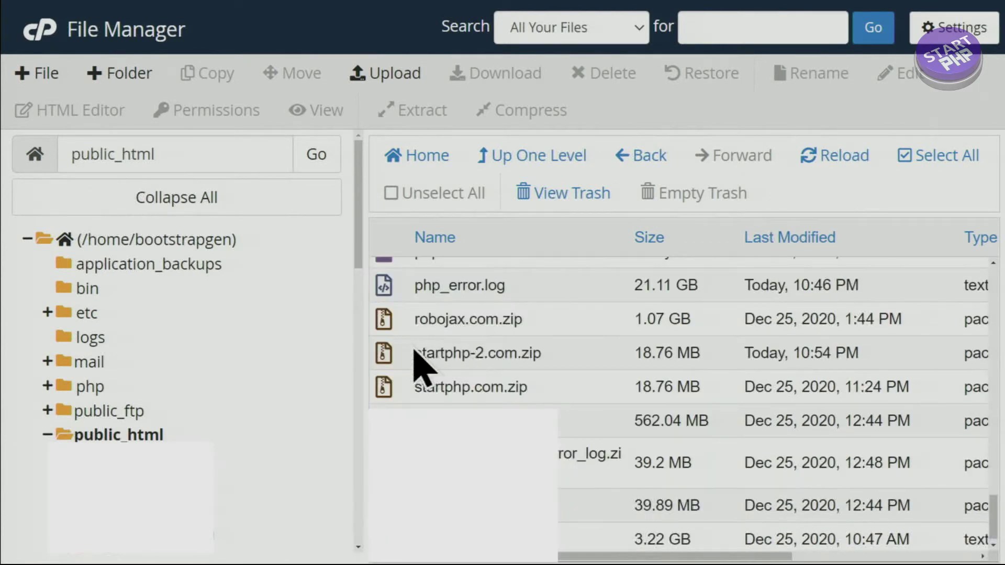
pyautogui.click(405, 360)
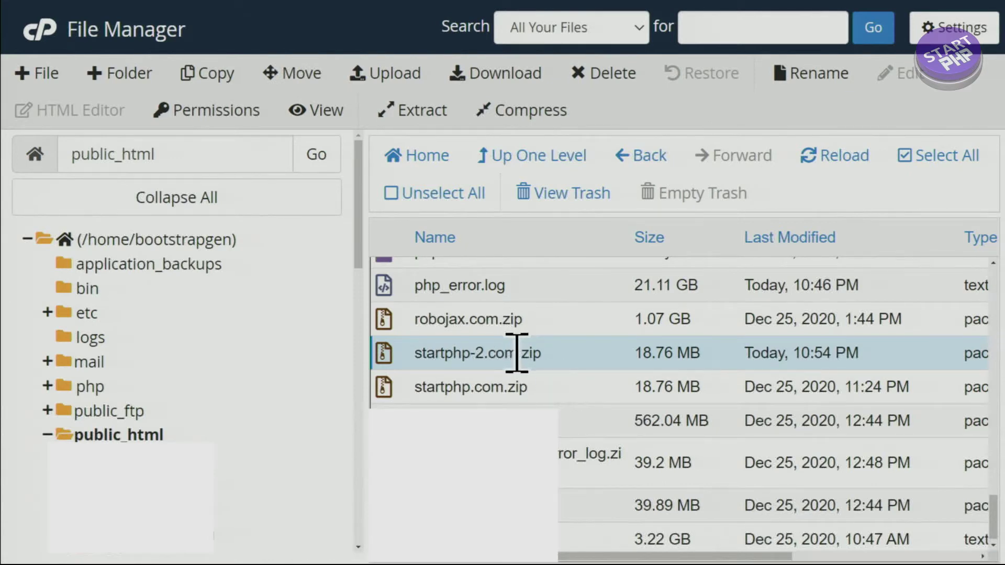
pyautogui.rightClick(511, 359)
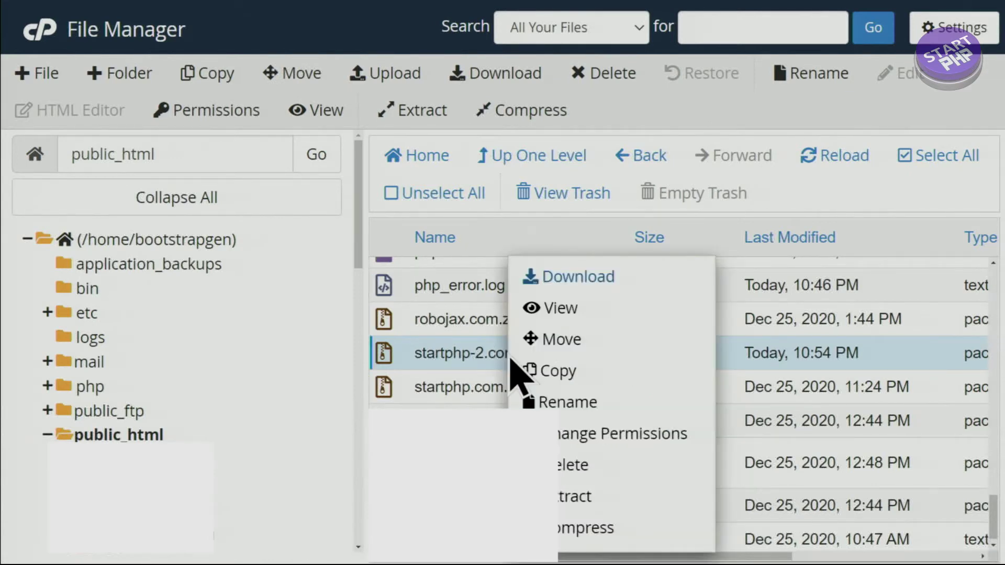
pyautogui.click(607, 277)
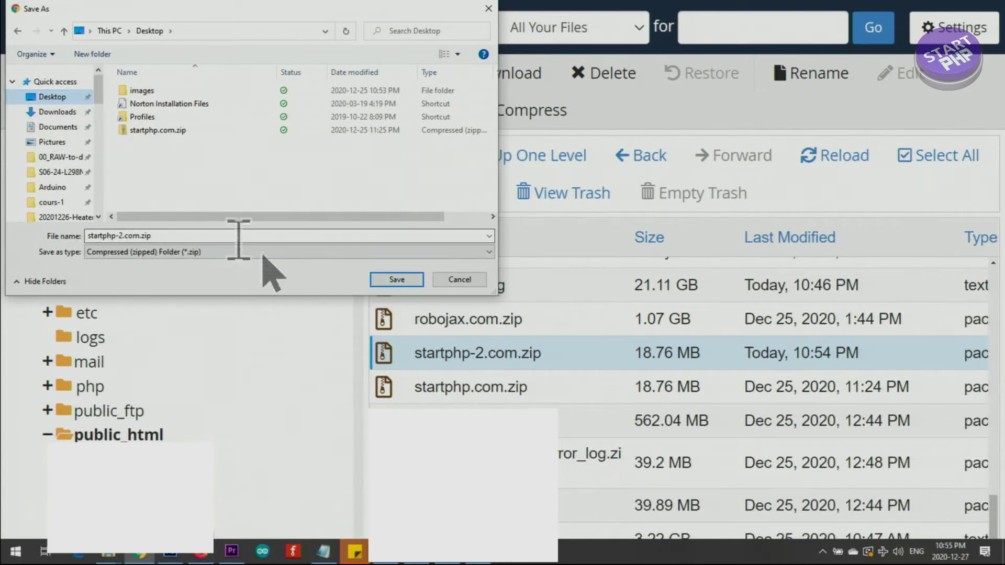
pyautogui.click(388, 284)
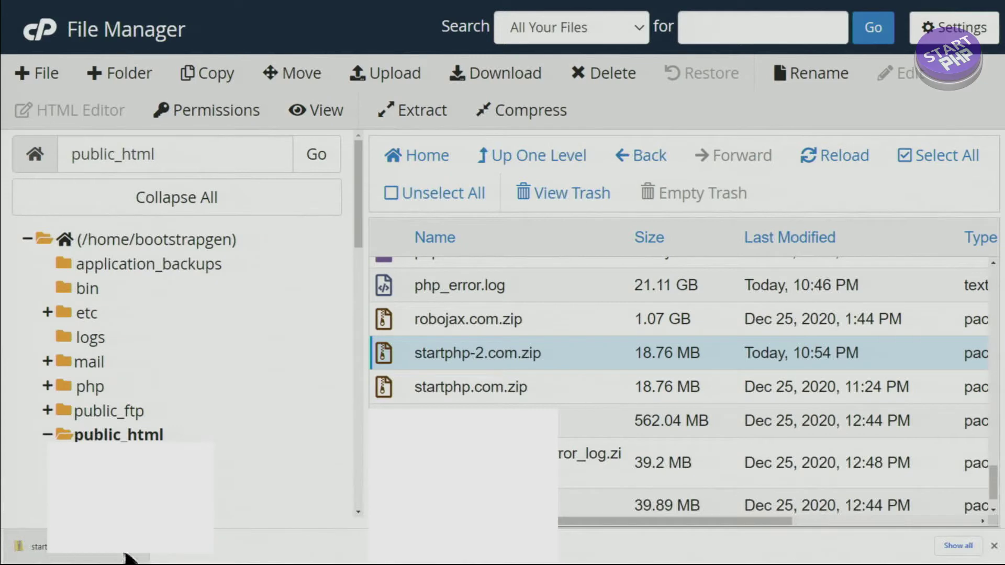
# Step: Show the downloaded zip on the Desktop and preview the startphp.com folder inside it
pyautogui.click(238, 504)
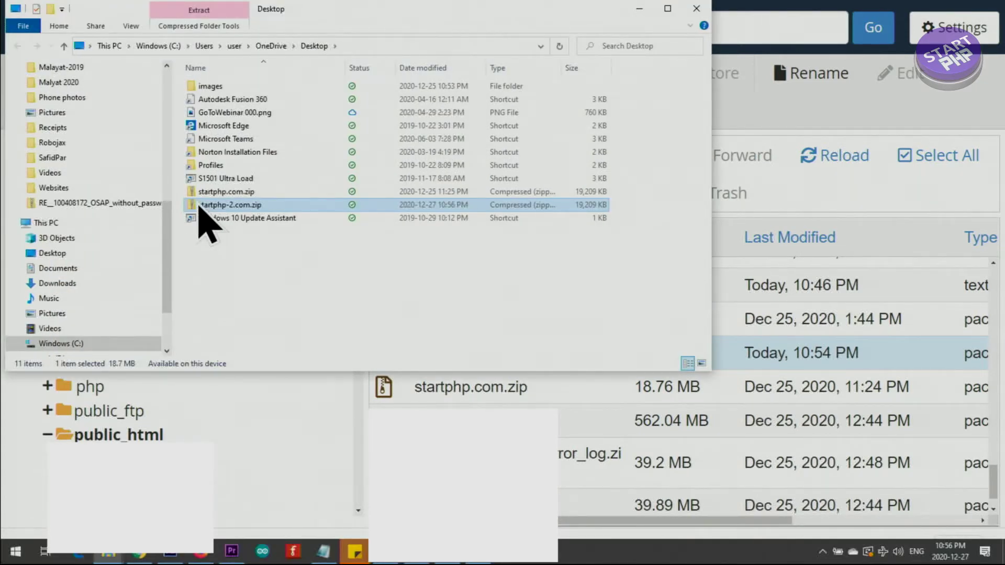
pyautogui.doubleClick(197, 205)
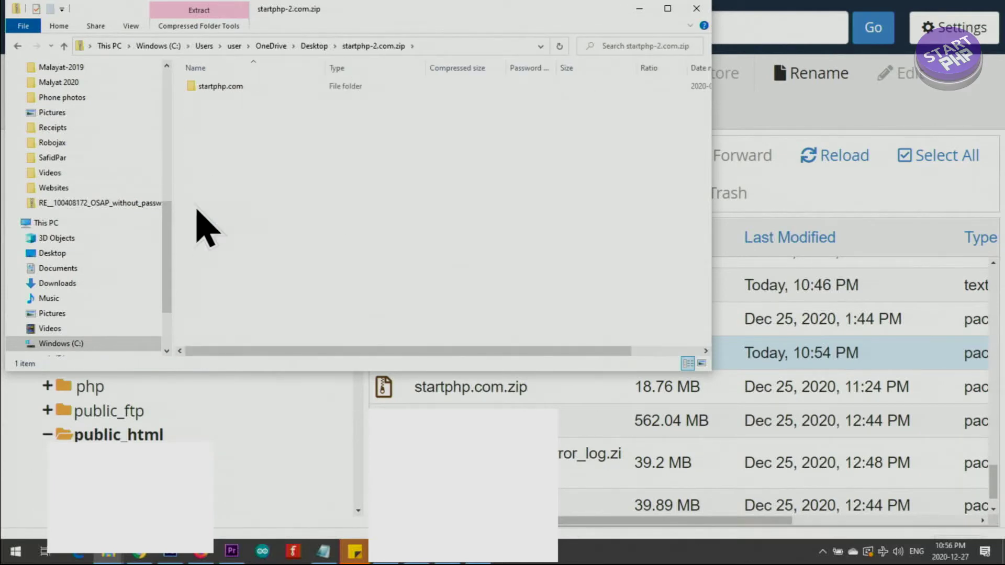
pyautogui.doubleClick(219, 88)
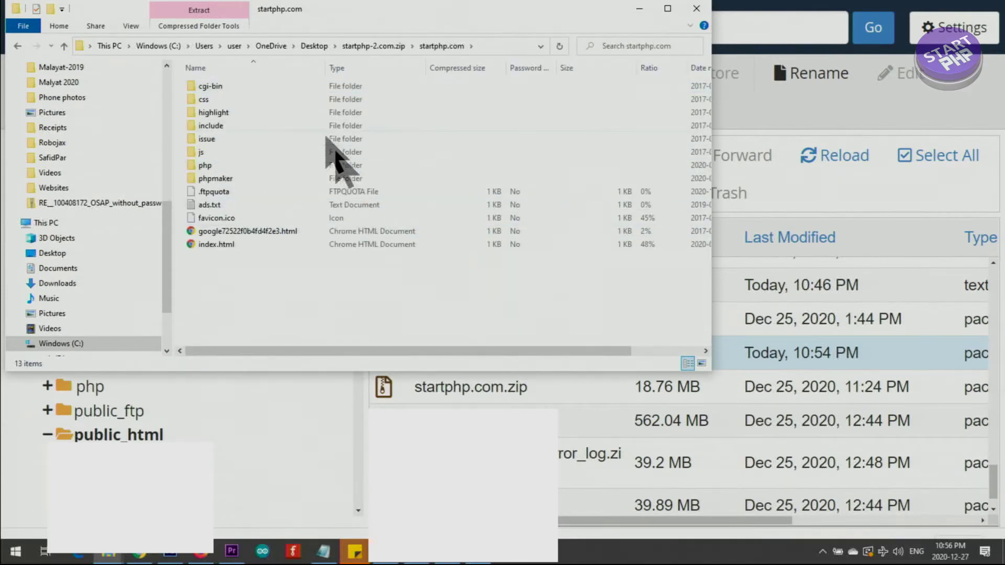
pyautogui.click(314, 46)
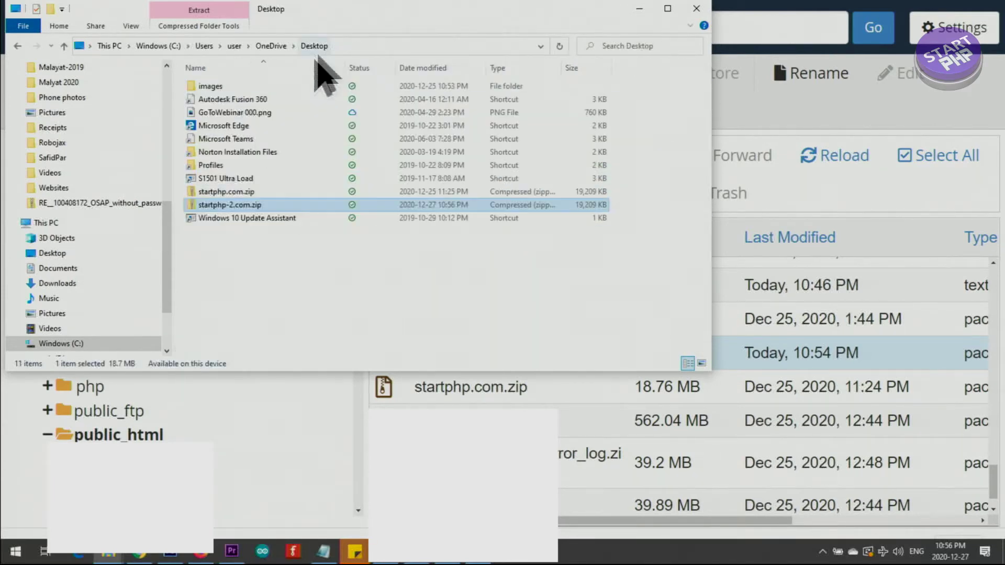
# Step: Extract startphp-2.com.zip with 7-Zip to a startphp-2.com folder and open startphp.com inside
pyautogui.rightClick(230, 206)
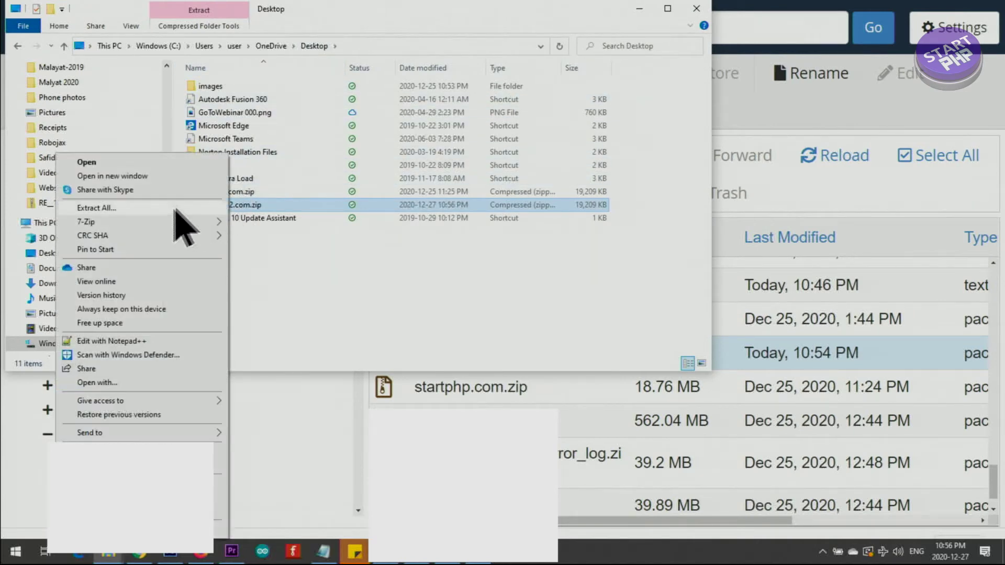
pyautogui.moveTo(133, 232)
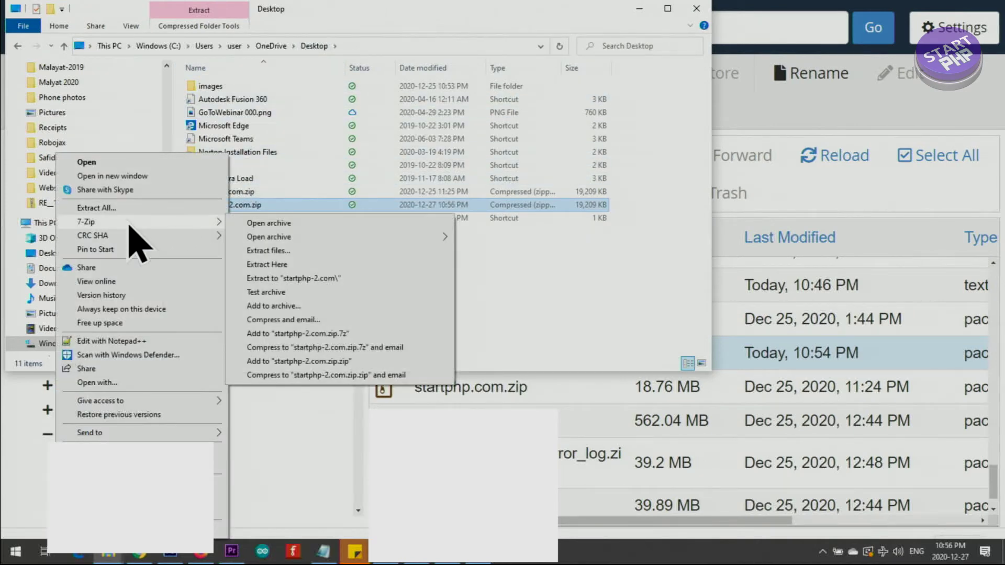
pyautogui.click(272, 280)
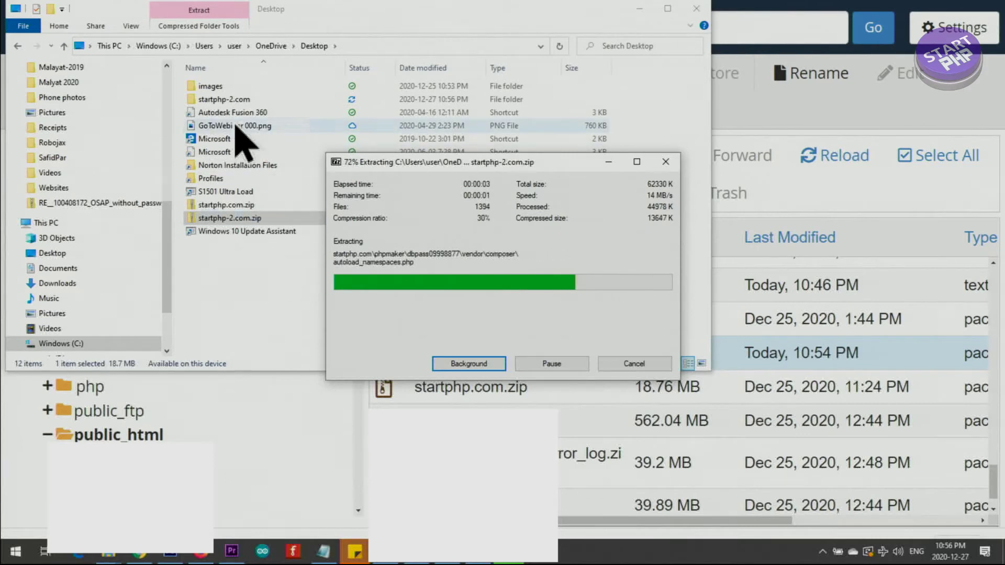
pyautogui.doubleClick(204, 100)
pyautogui.click(207, 89)
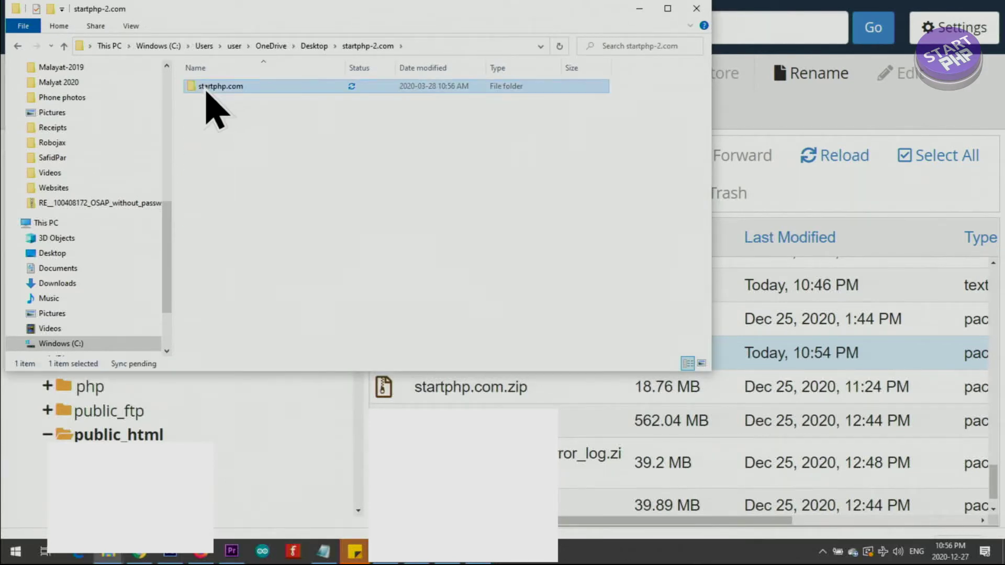
pyautogui.doubleClick(206, 89)
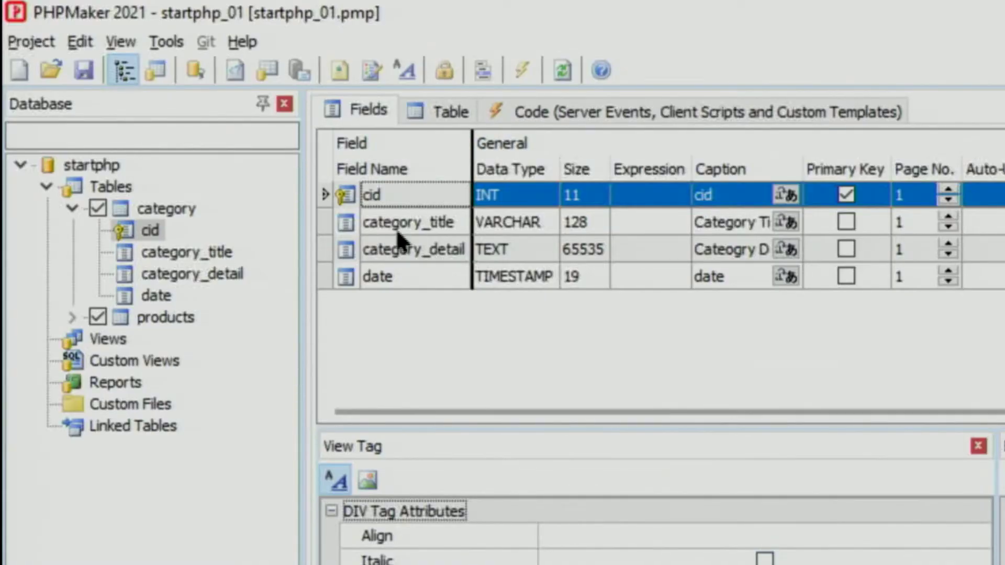
# Step: Select the category_title row in the category table's Fields grid
pyautogui.click(396, 225)
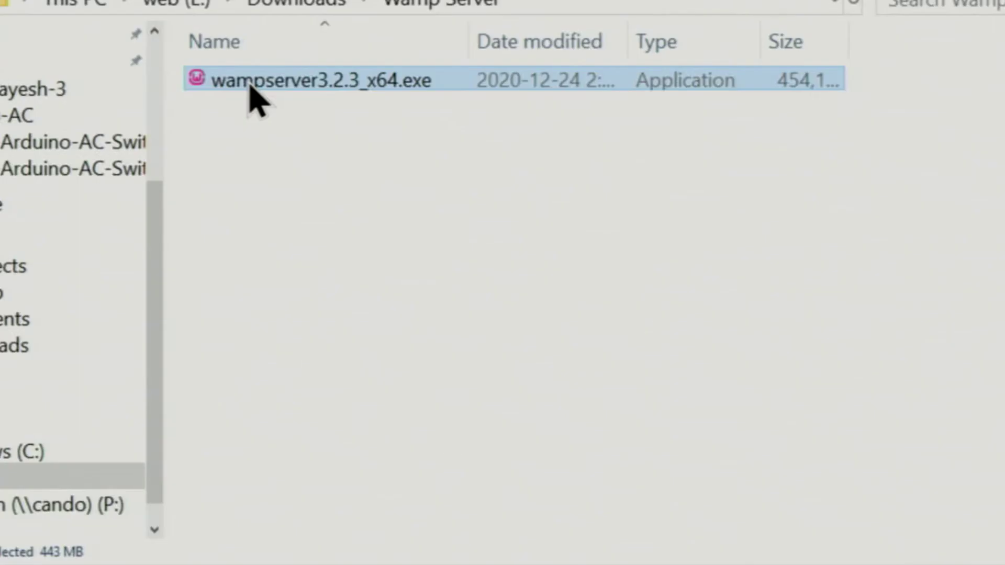
# Step: Launch the wampserver3.2.3_x64.exe installer with English as the setup language
pyautogui.doubleClick(247, 84)
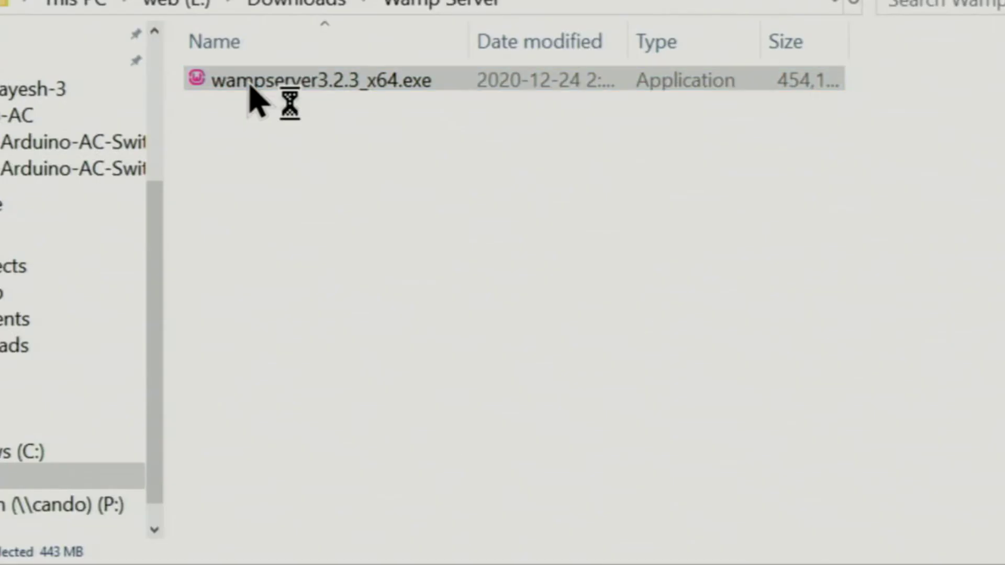
pyautogui.click(368, 285)
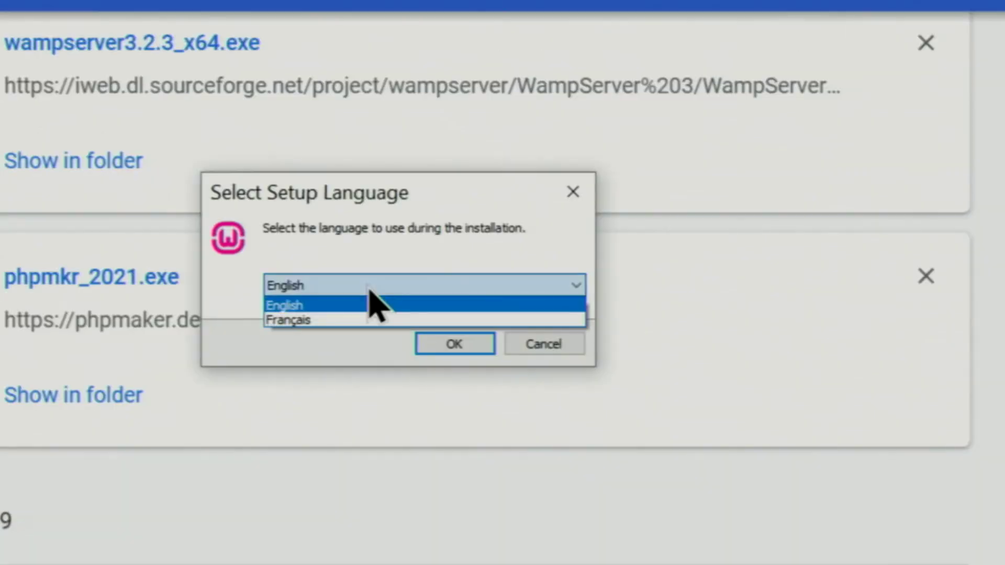
pyautogui.click(373, 304)
pyautogui.click(451, 346)
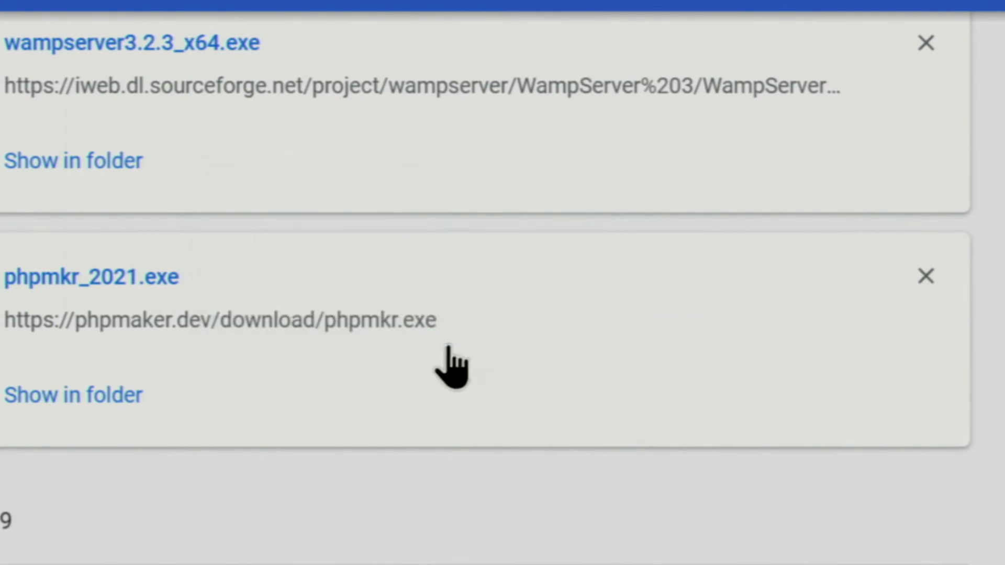
# Step: Accept the license agreement and continue to the Information page
pyautogui.scroll(-6, 647, 339)
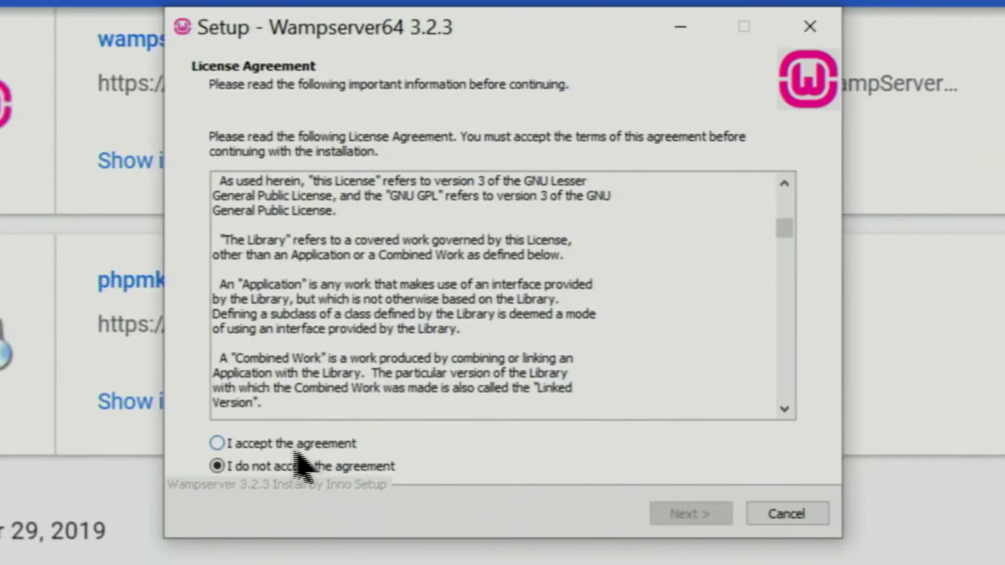
pyautogui.click(191, 436)
pyautogui.click(699, 515)
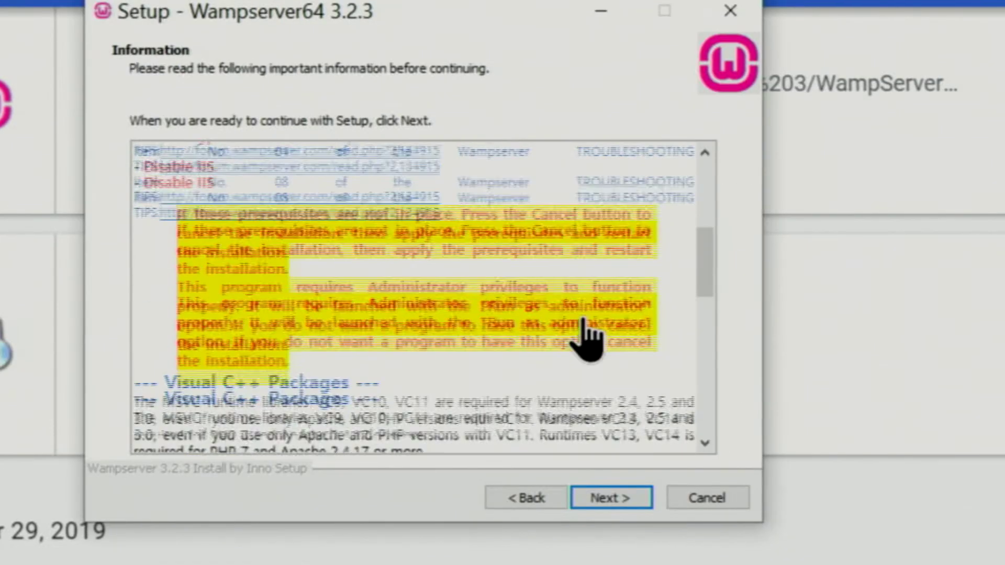
pyautogui.scroll(-5, 586, 335)
pyautogui.scroll(-5, 588, 339)
pyautogui.scroll(5, 588, 339)
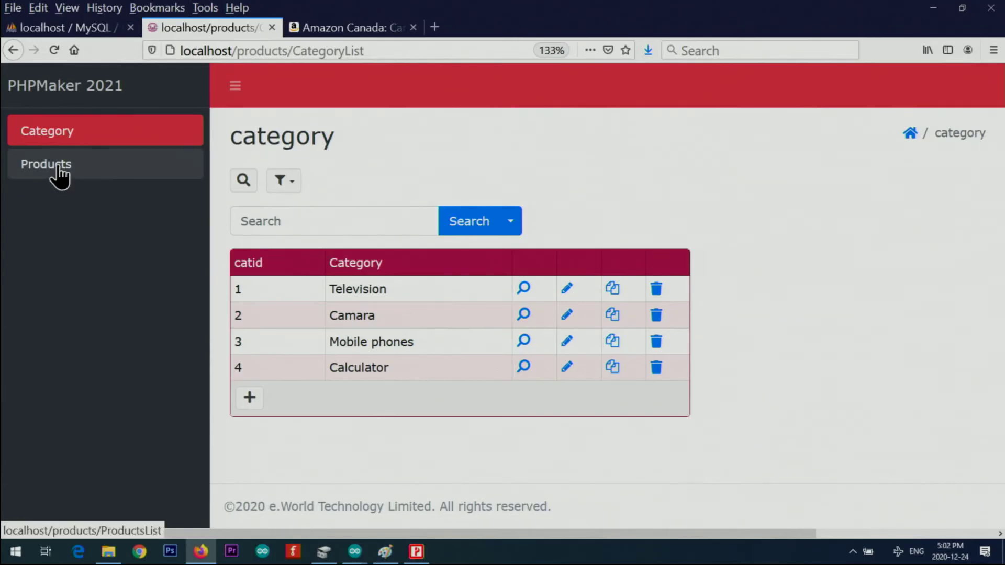
# Step: Open the Products list and select most of the Cannon D1 Camera description text
pyautogui.click(55, 166)
pyautogui.scroll(-10, 437, 354)
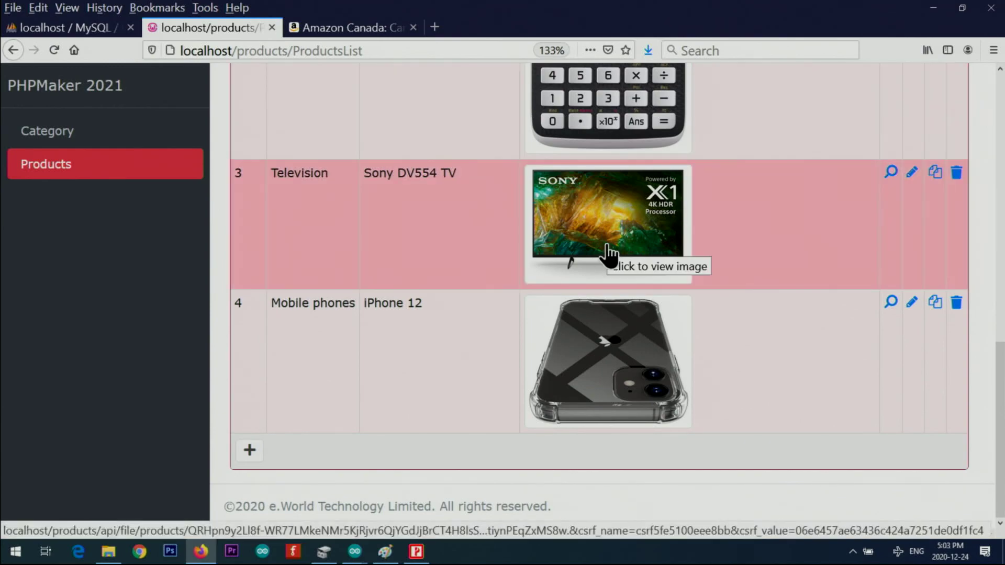
pyautogui.scroll(10, 628, 241)
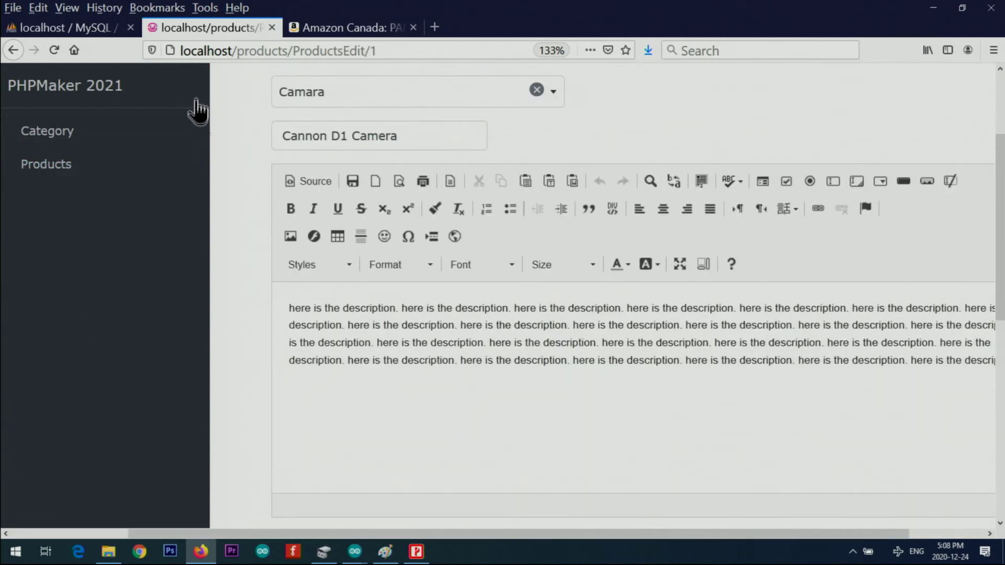
pyautogui.moveTo(381, 326); pyautogui.dragTo(436, 343)
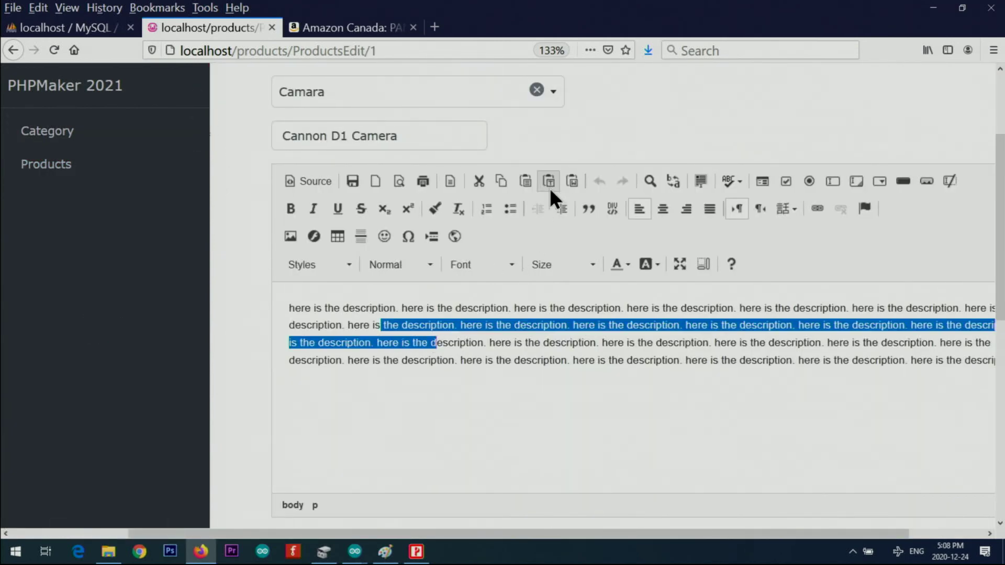
pyautogui.click(479, 351)
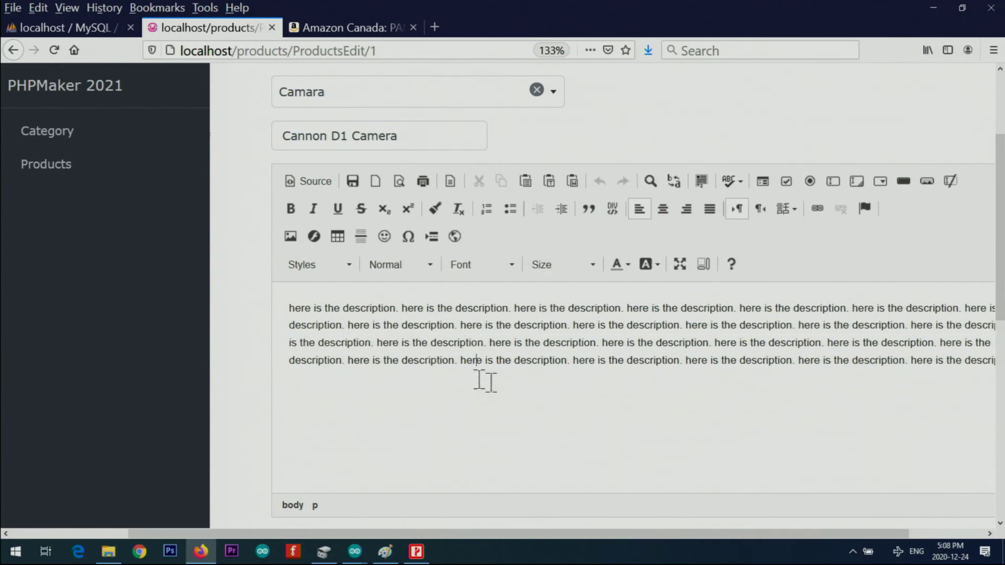
pyautogui.moveTo(561, 360); pyautogui.dragTo(301, 307)
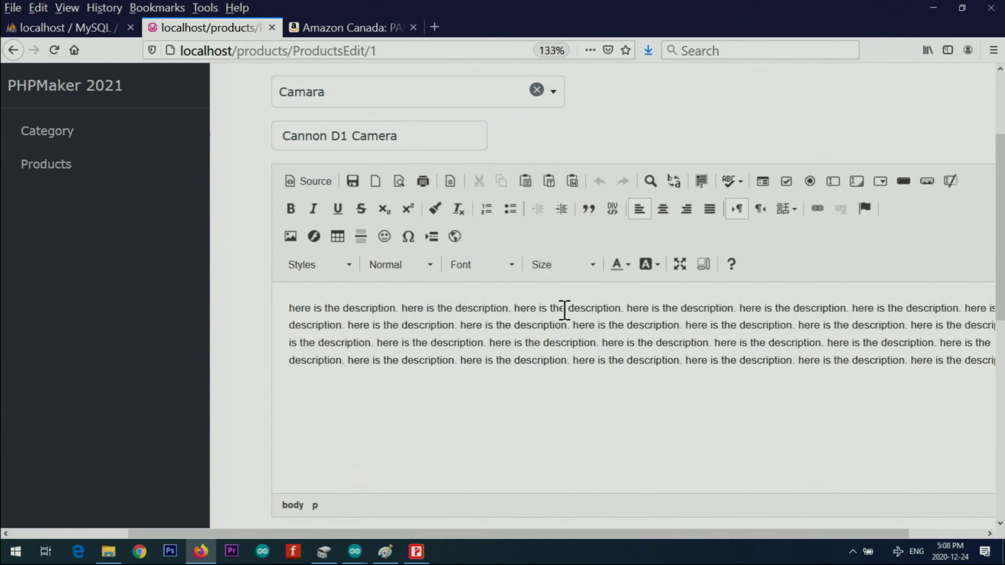